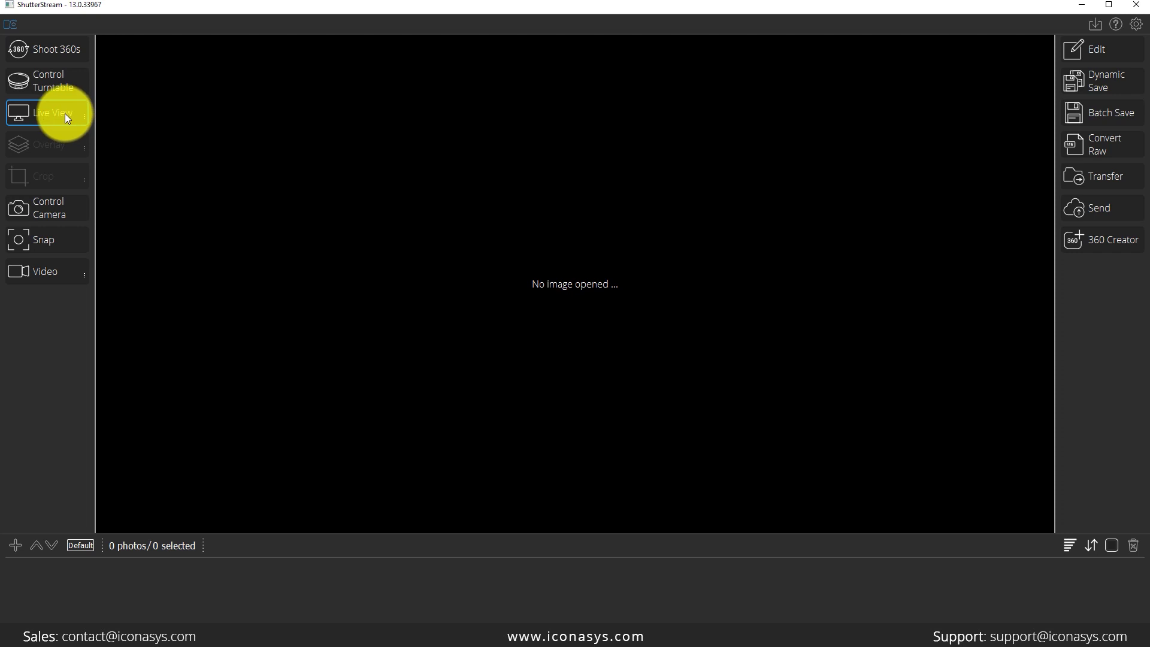
Start Live View so the white sneaker on the turntable shows with focus boxes.
{"action": "left_click", "coordinate": [65, 118]}
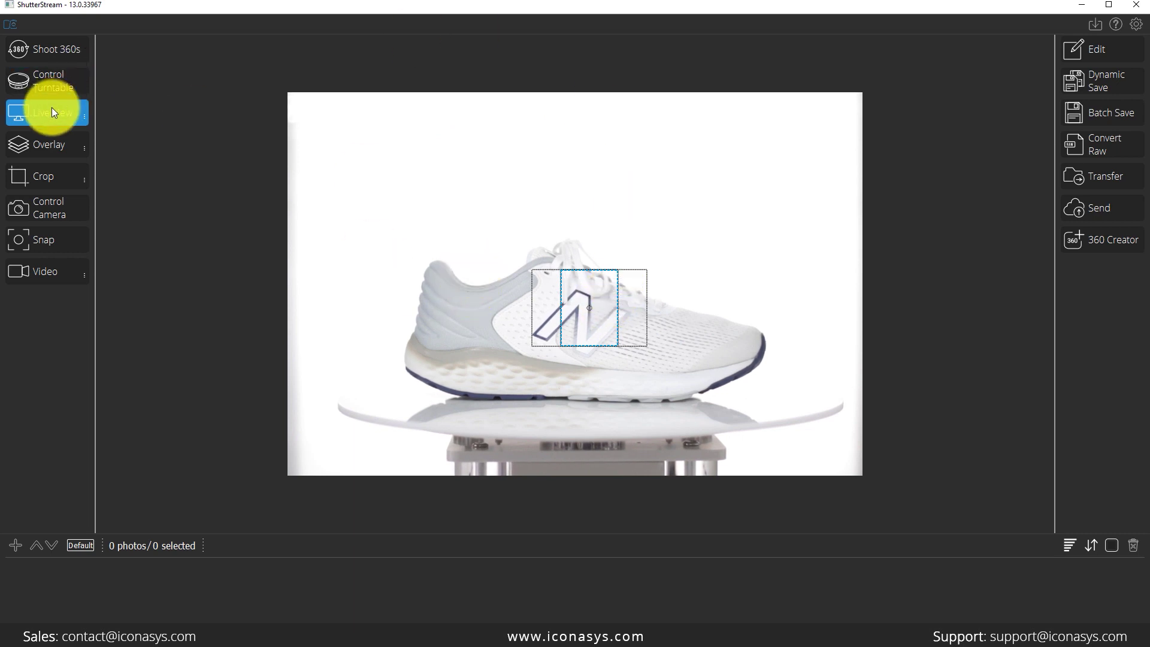
Turn on Display lines in the Live View options, keeping the 5x5 grid size.
{"action": "left_click", "coordinate": [84, 117]}
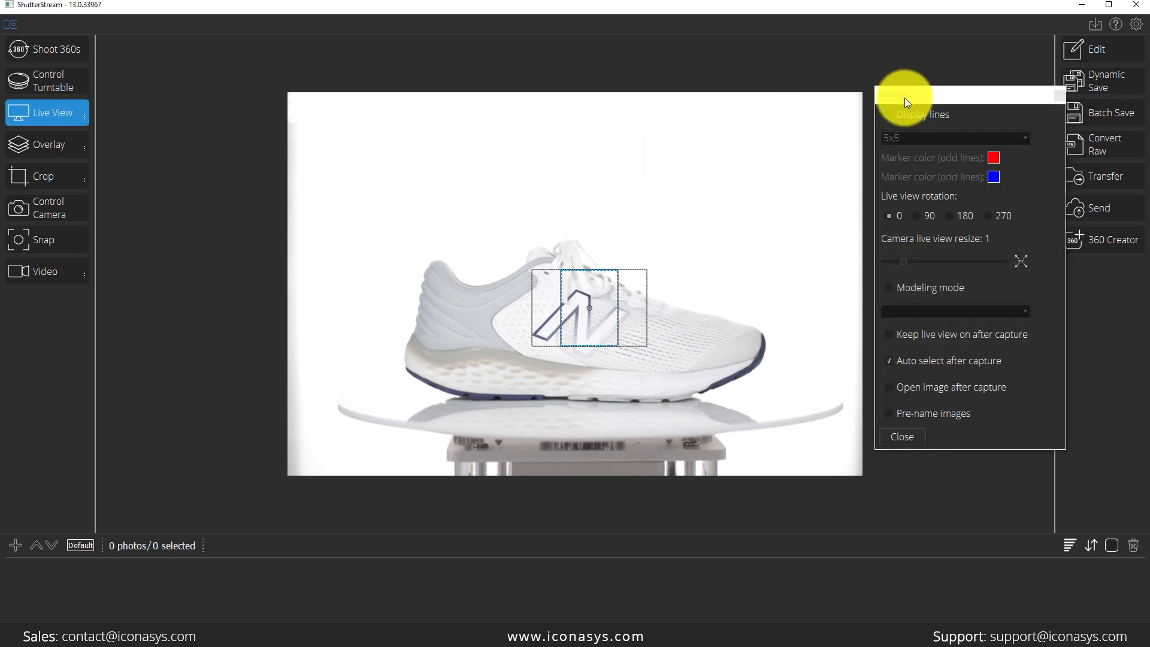
{"action": "left_click_drag", "start_coordinate": [905, 99], "coordinate": [887, 71]}
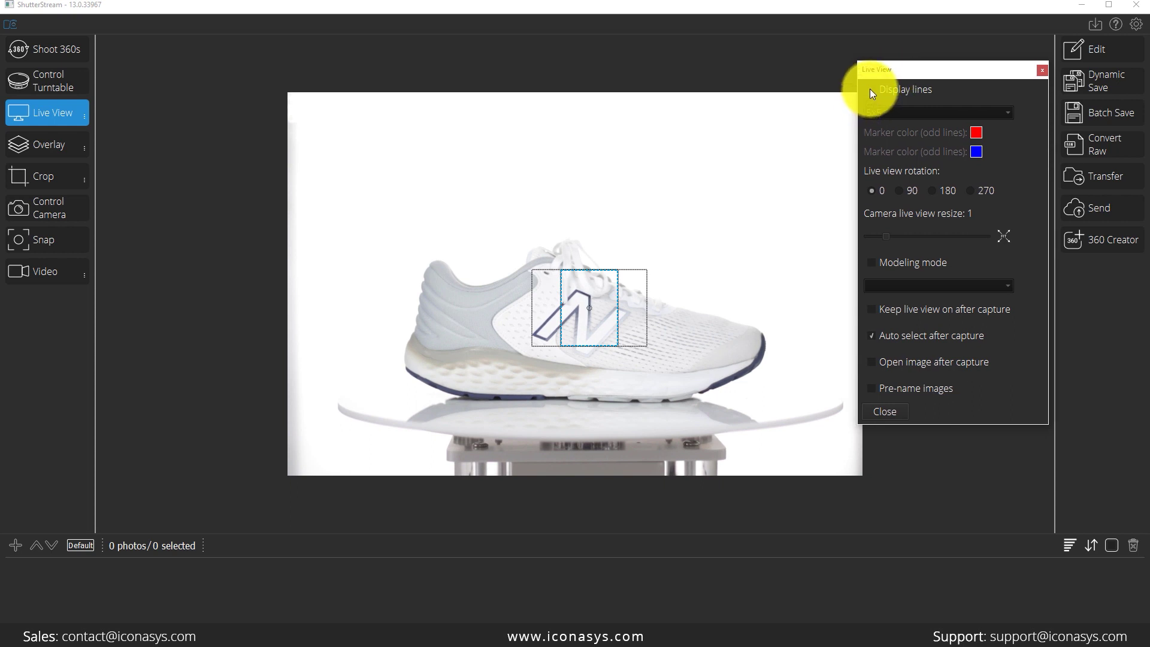
{"action": "left_click", "coordinate": [870, 91]}
{"action": "left_click", "coordinate": [886, 112]}
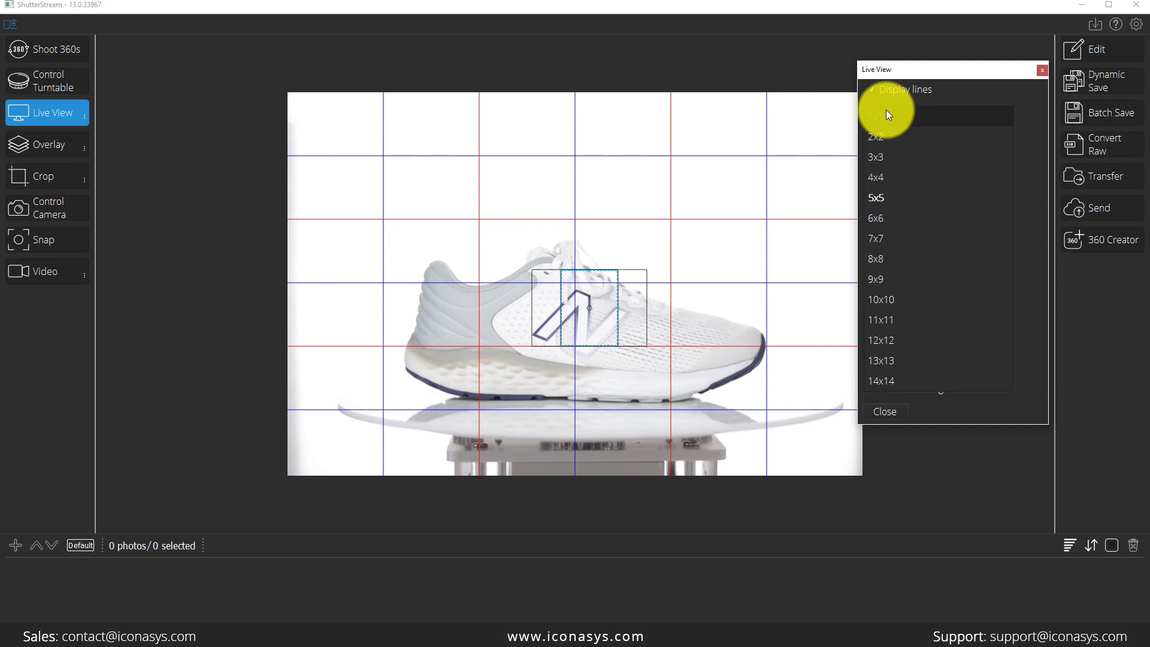
{"action": "left_click", "coordinate": [957, 91]}
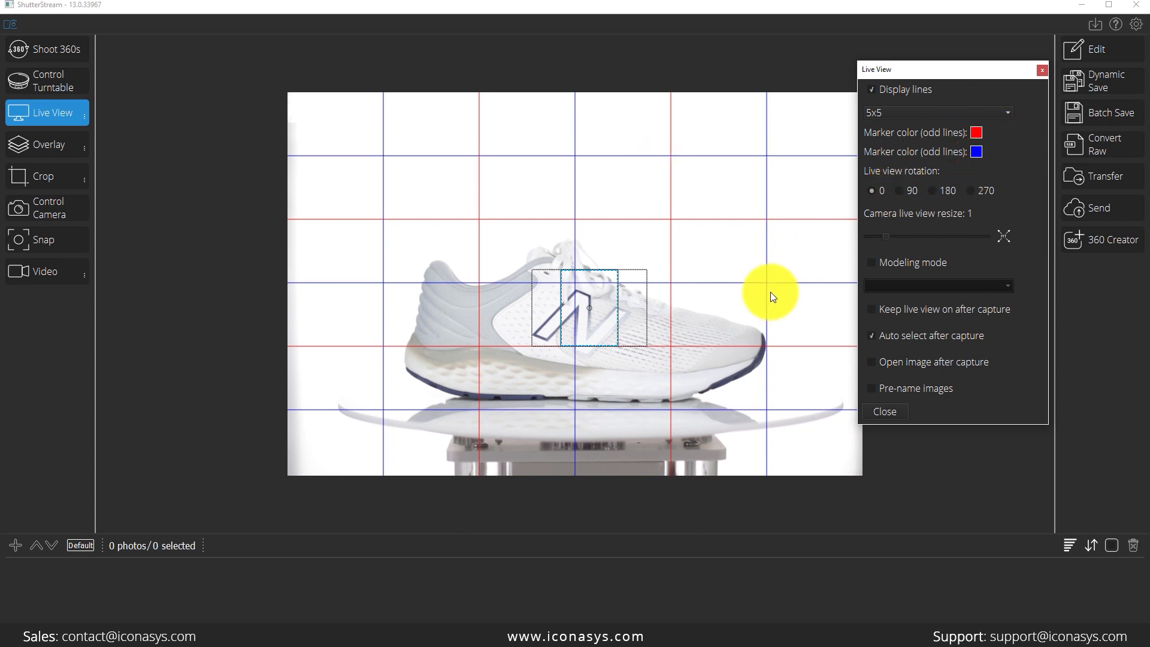
Try 90, 180 and 270 degree rotations, reset to 0, then enlarge and fit the image to view.
{"action": "left_click", "coordinate": [903, 193]}
{"action": "left_click", "coordinate": [939, 193]}
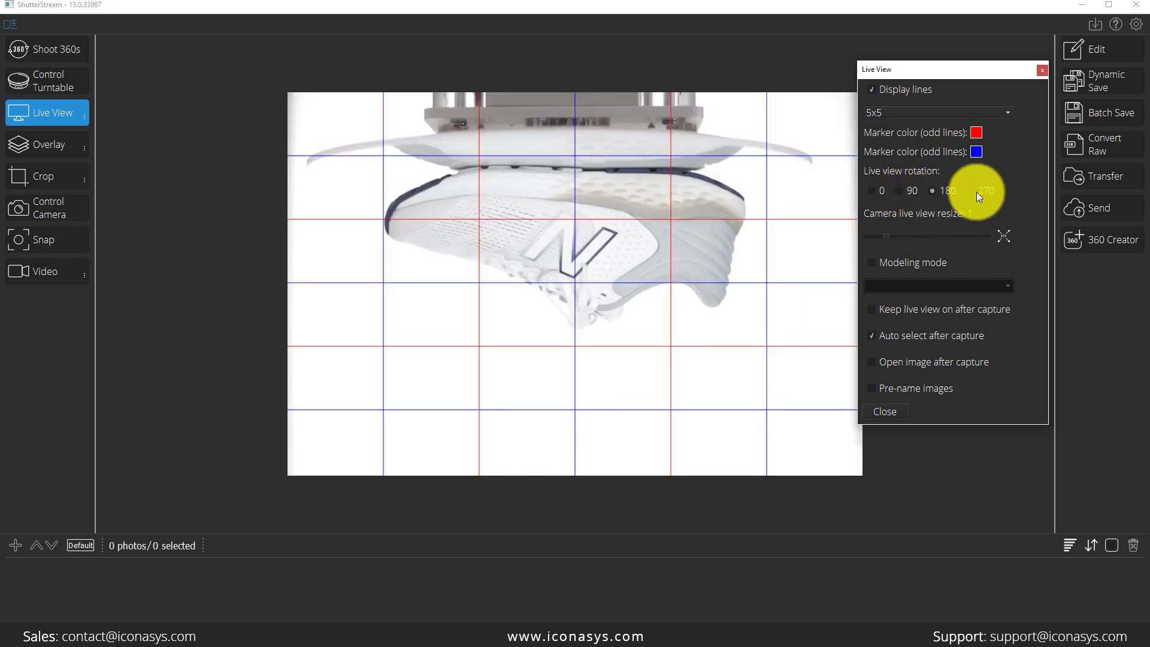
{"action": "left_click", "coordinate": [971, 191]}
{"action": "left_click", "coordinate": [876, 192]}
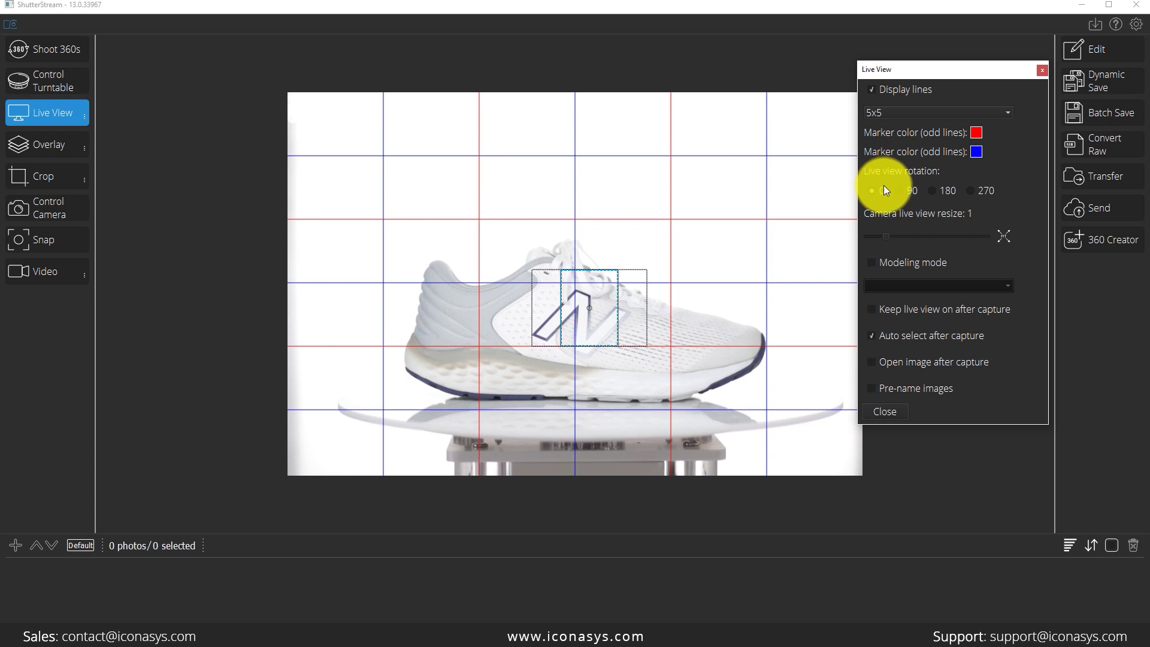
{"action": "mouse_move", "coordinate": [886, 237]}
{"action": "left_mouse_down"}
{"action": "mouse_move", "coordinate": [914, 236]}
{"action": "mouse_move", "coordinate": [892, 239]}
{"action": "left_mouse_up"}
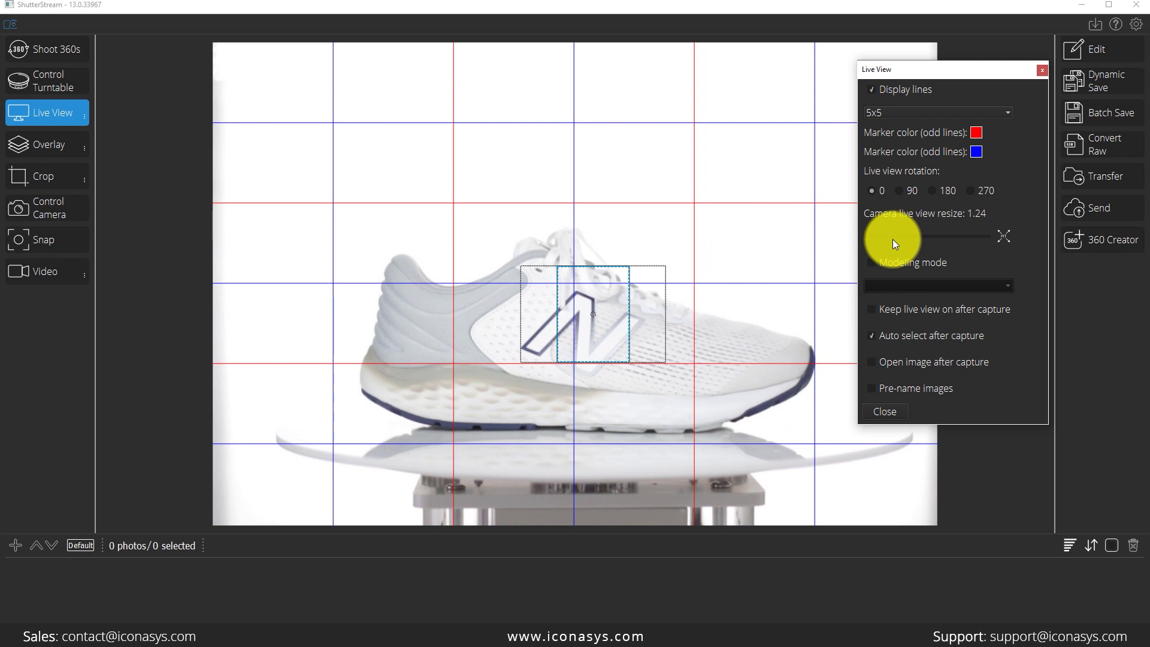
{"action": "left_click", "coordinate": [1001, 238]}
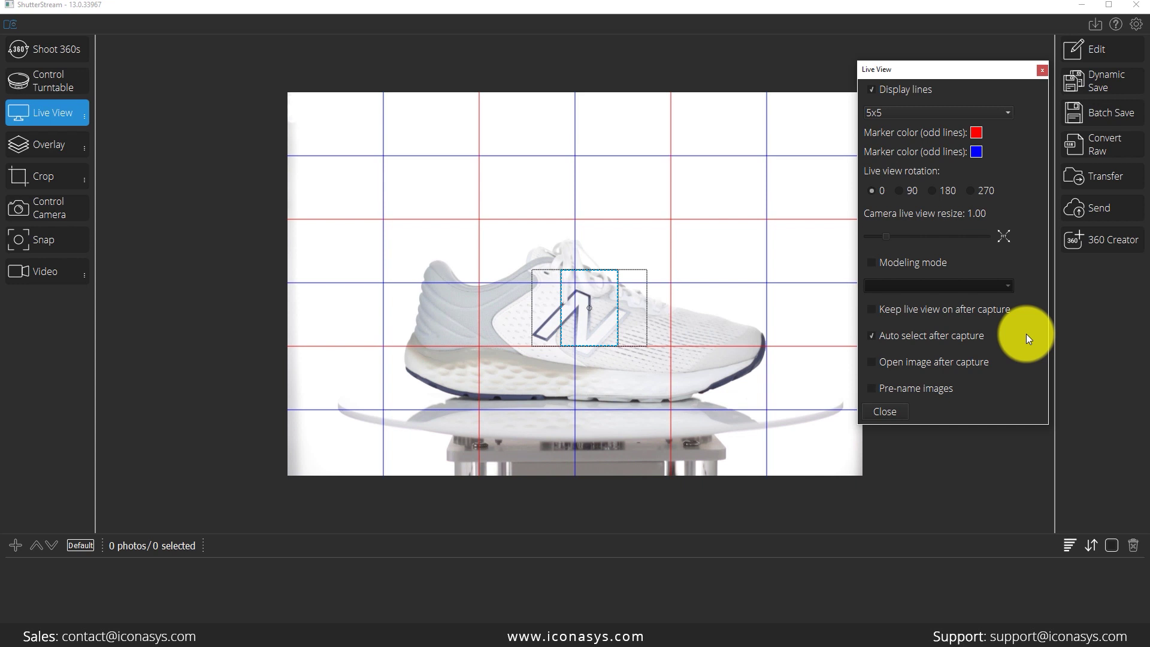
In Canon Camera Settings, try shutter speed 1/13 and aperture 14, returning aperture to 16.
{"action": "left_click", "coordinate": [889, 412]}
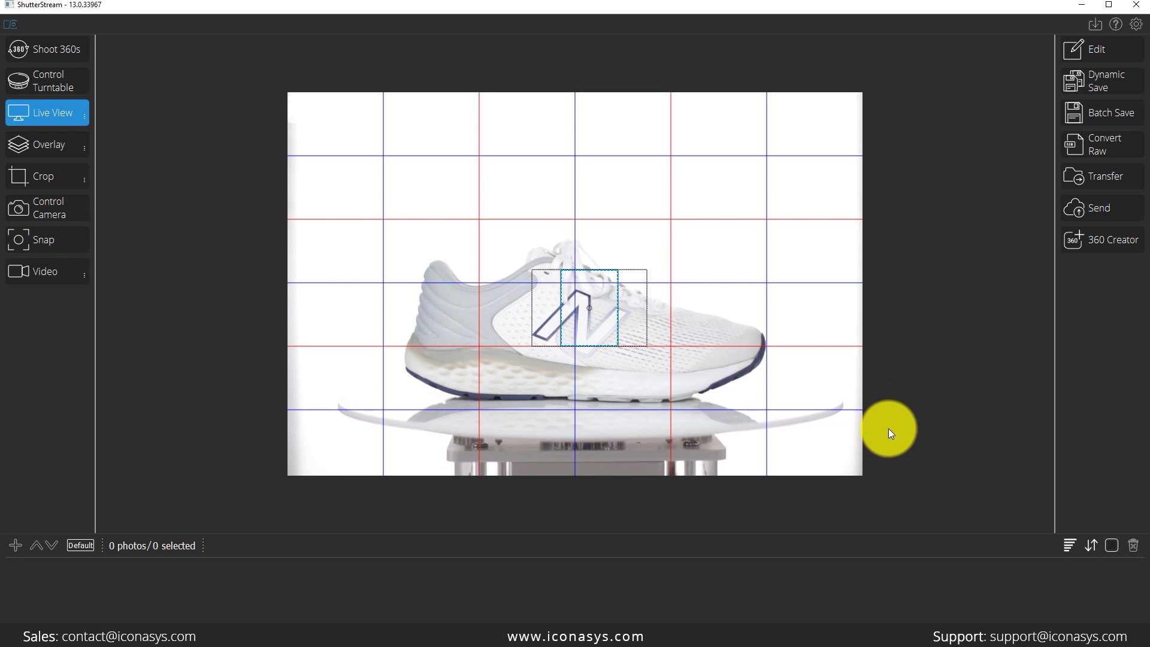
{"action": "left_click", "coordinate": [59, 209]}
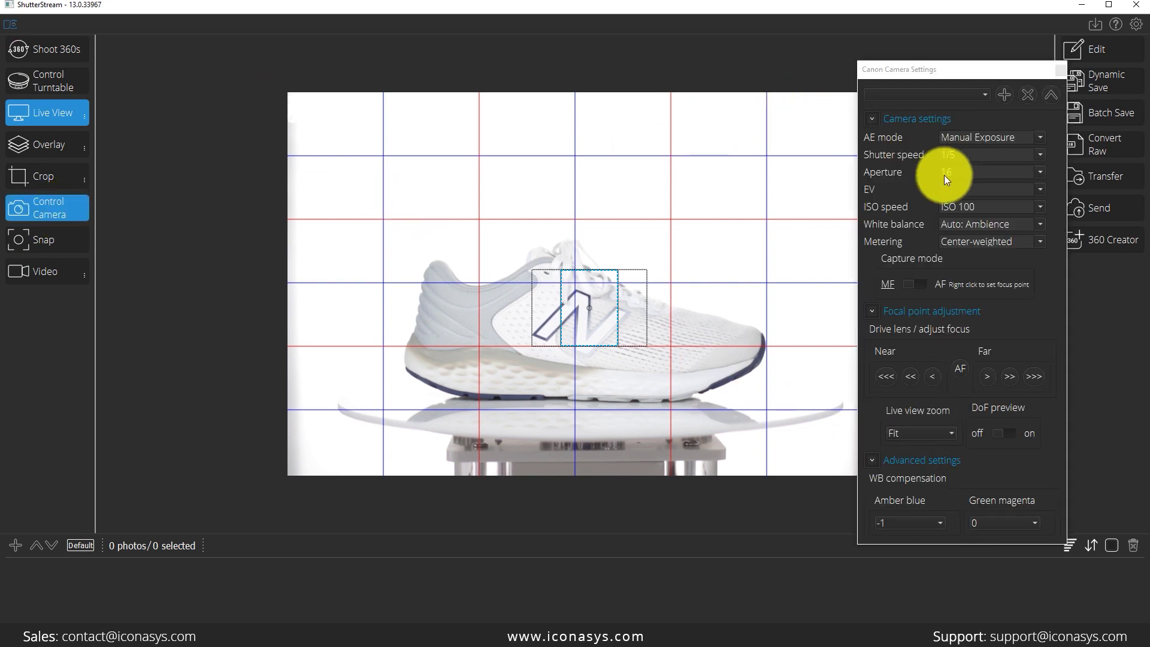
{"action": "left_click", "coordinate": [985, 156]}
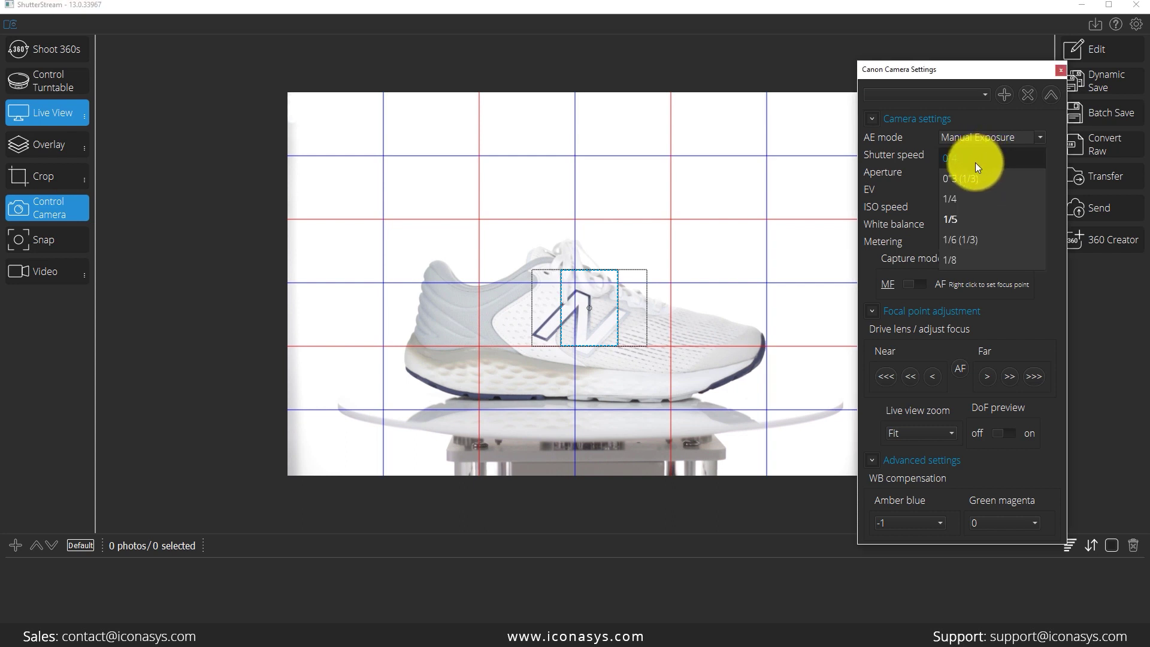
{"action": "scroll", "coordinate": [975, 180], "scroll_direction": "down", "scroll_amount": 1}
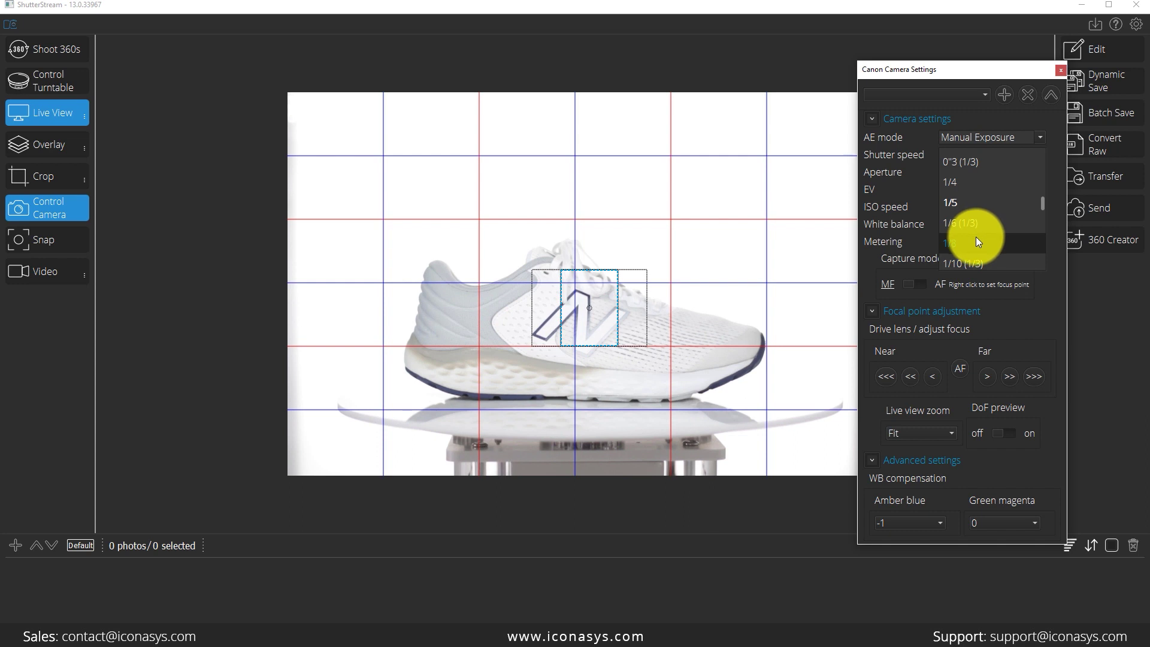
{"action": "scroll", "coordinate": [975, 236], "scroll_direction": "down", "scroll_amount": 2}
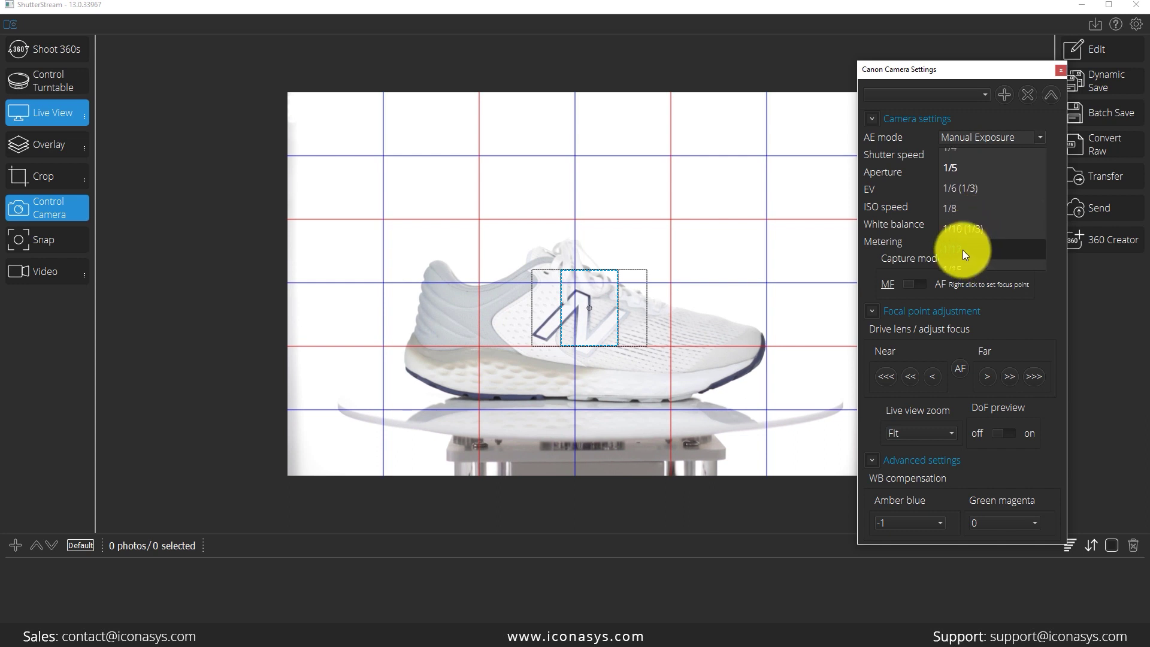
{"action": "left_click", "coordinate": [961, 249]}
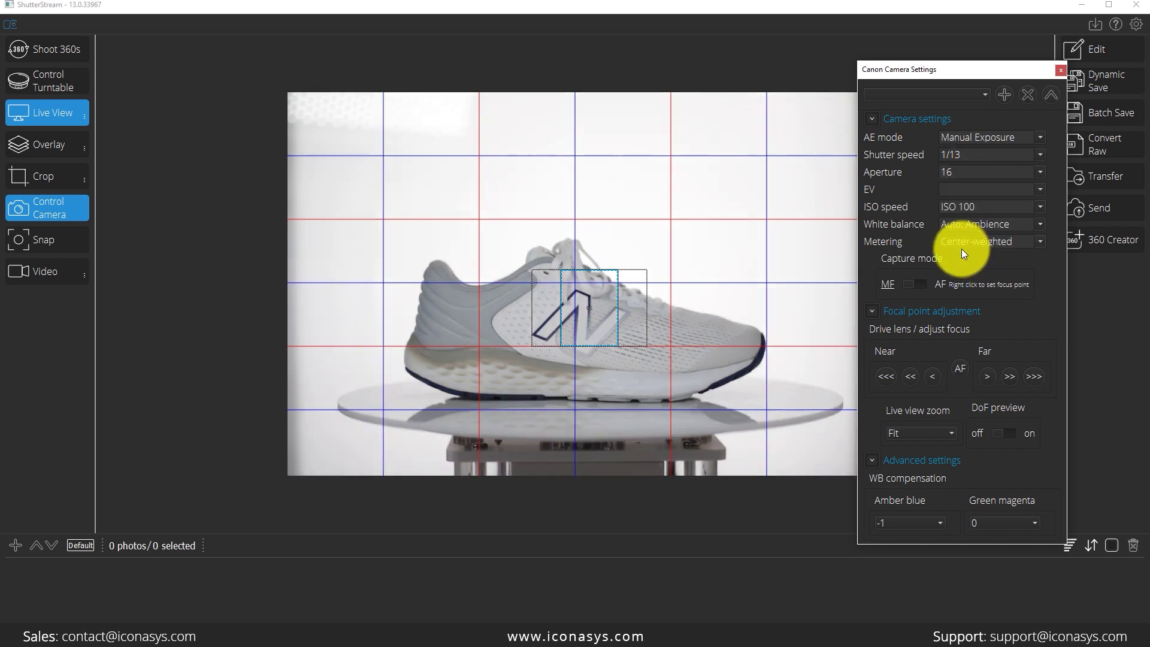
{"action": "left_click", "coordinate": [978, 173]}
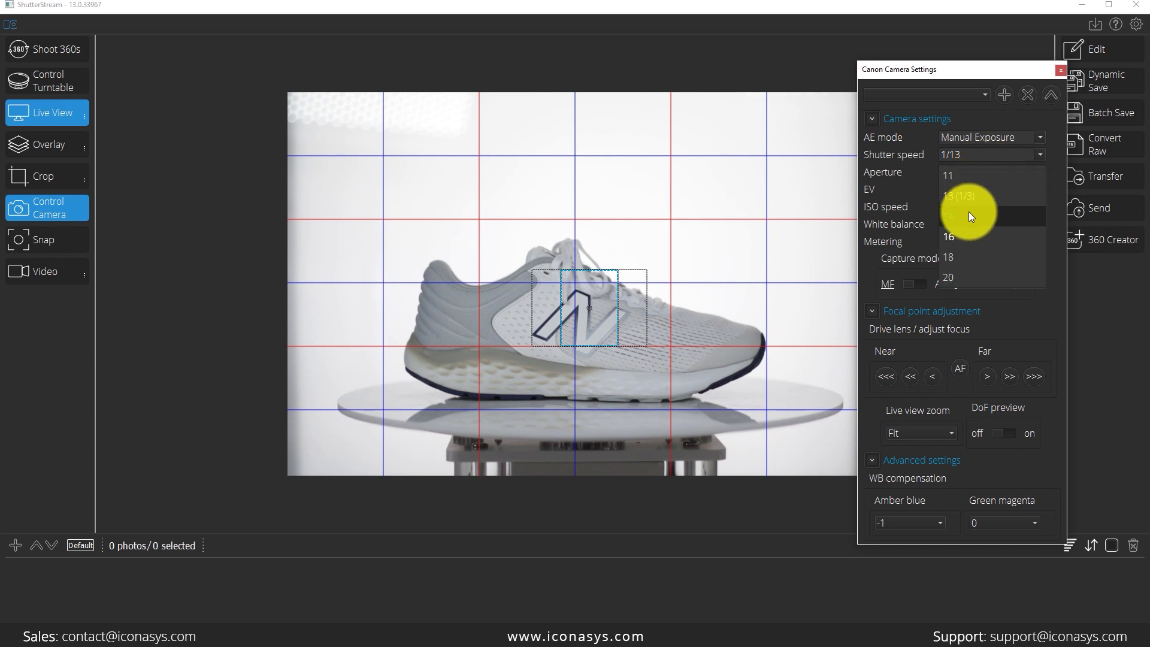
{"action": "left_click", "coordinate": [969, 209]}
{"action": "left_click", "coordinate": [980, 171]}
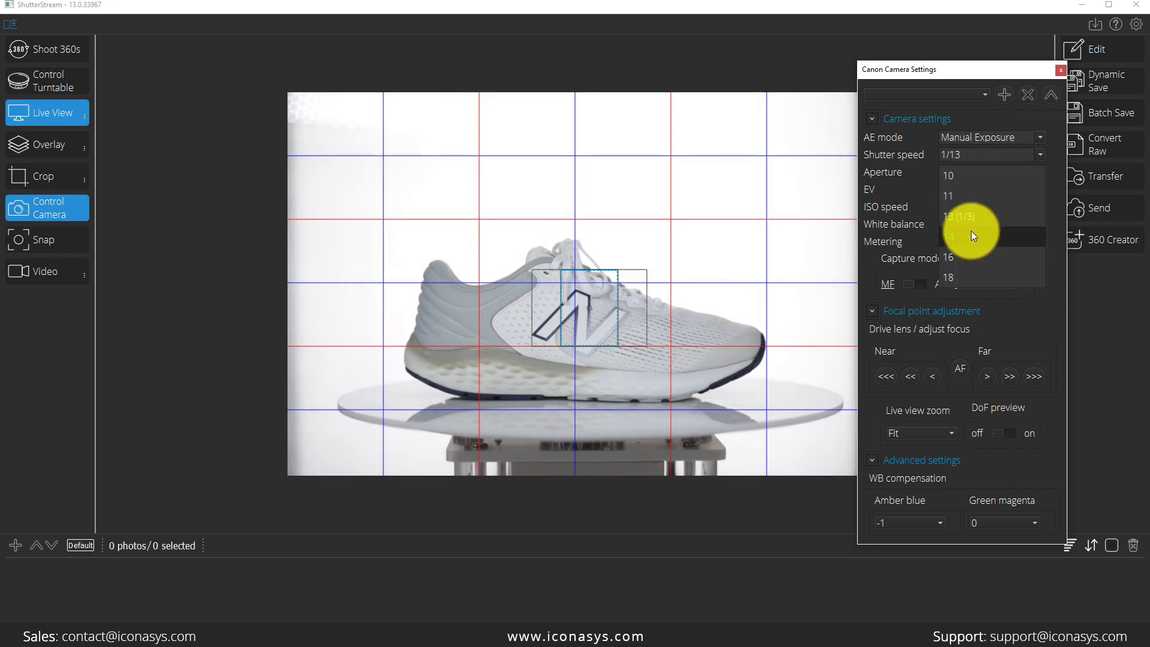
{"action": "left_click", "coordinate": [964, 253]}
Try slower shutter speeds 0"4 and 0"3, settling on 1/4.
{"action": "left_click", "coordinate": [995, 153]}
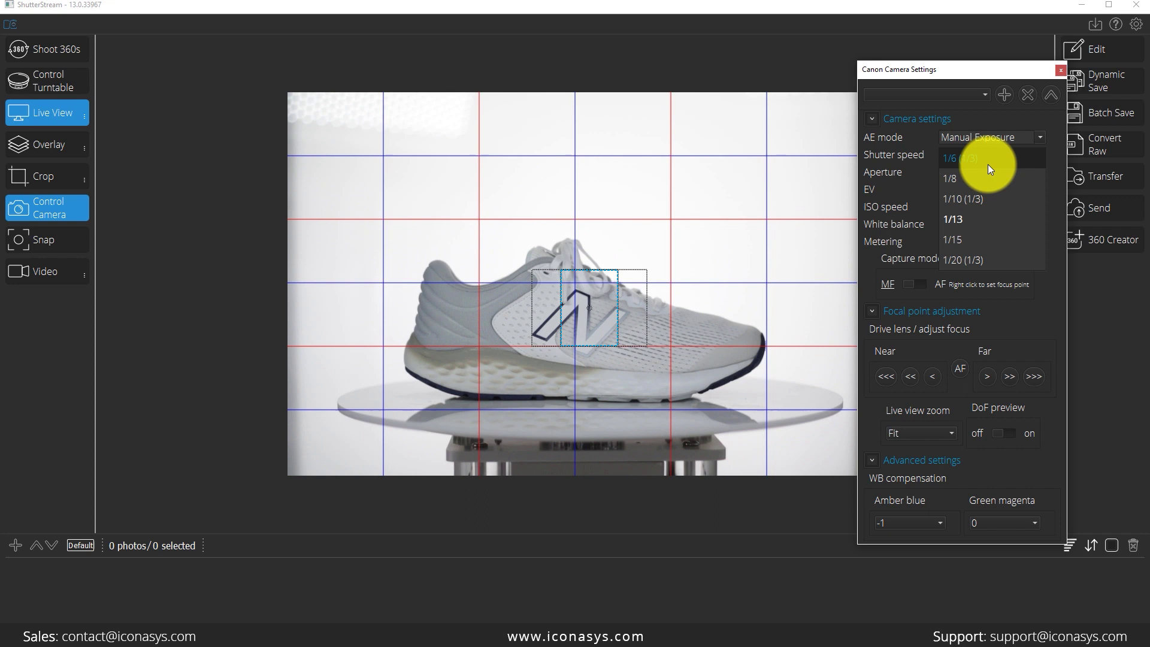
{"action": "scroll", "coordinate": [982, 167], "scroll_direction": "up", "scroll_amount": 2}
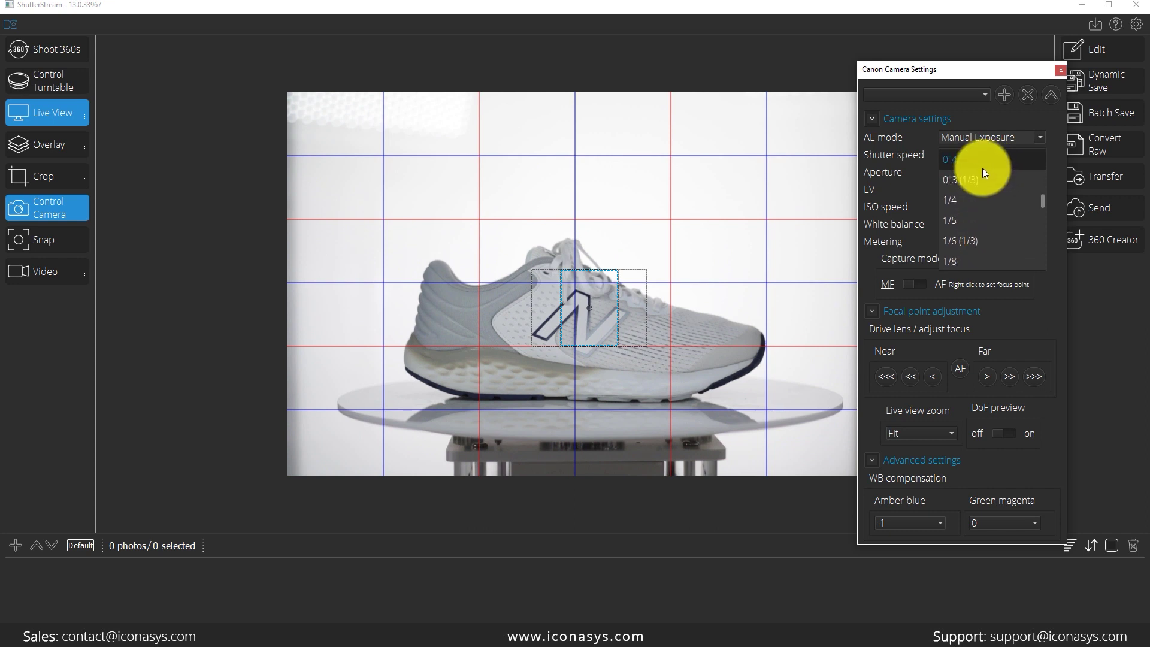
{"action": "left_click", "coordinate": [980, 166]}
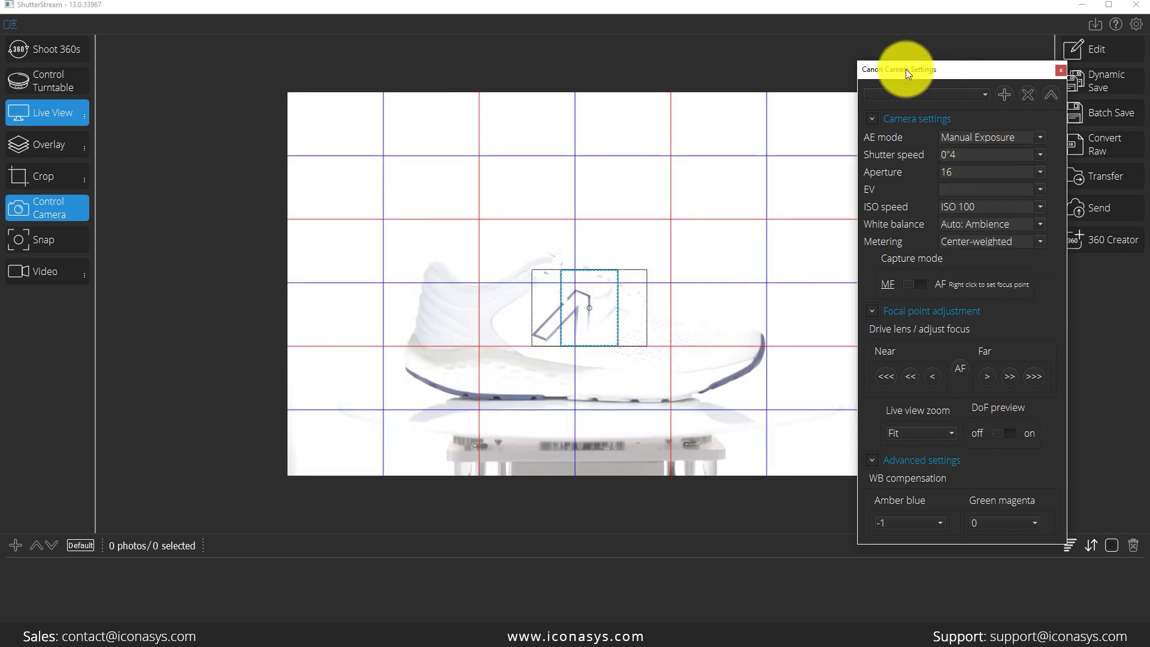
{"action": "left_click", "coordinate": [971, 153]}
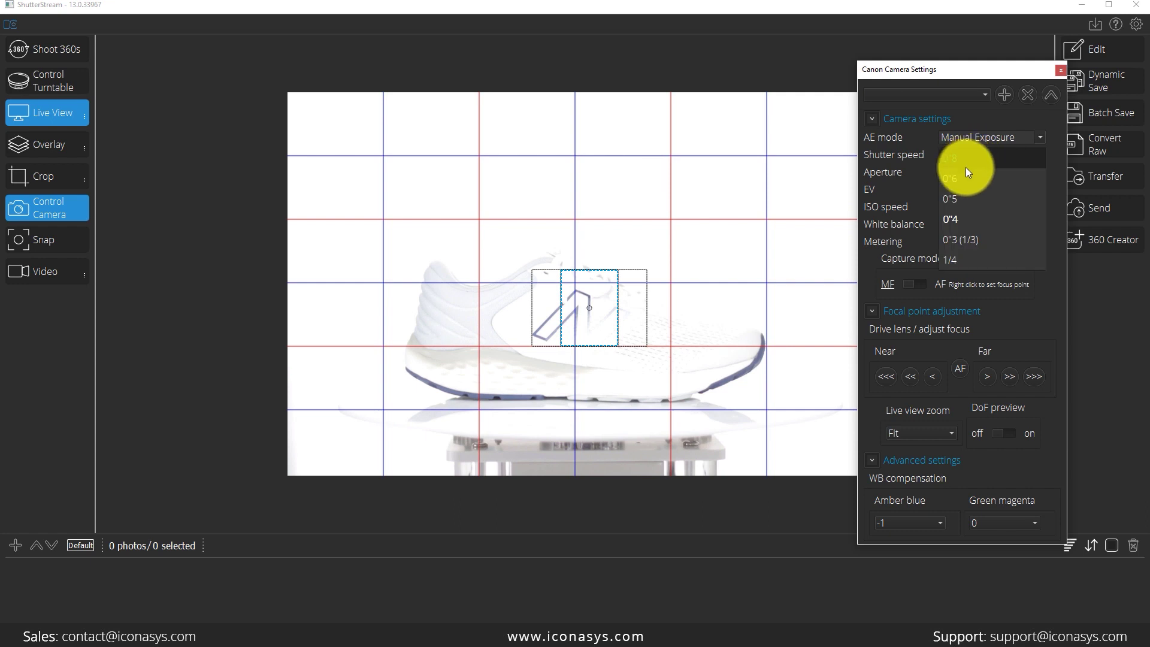
{"action": "left_click", "coordinate": [958, 239]}
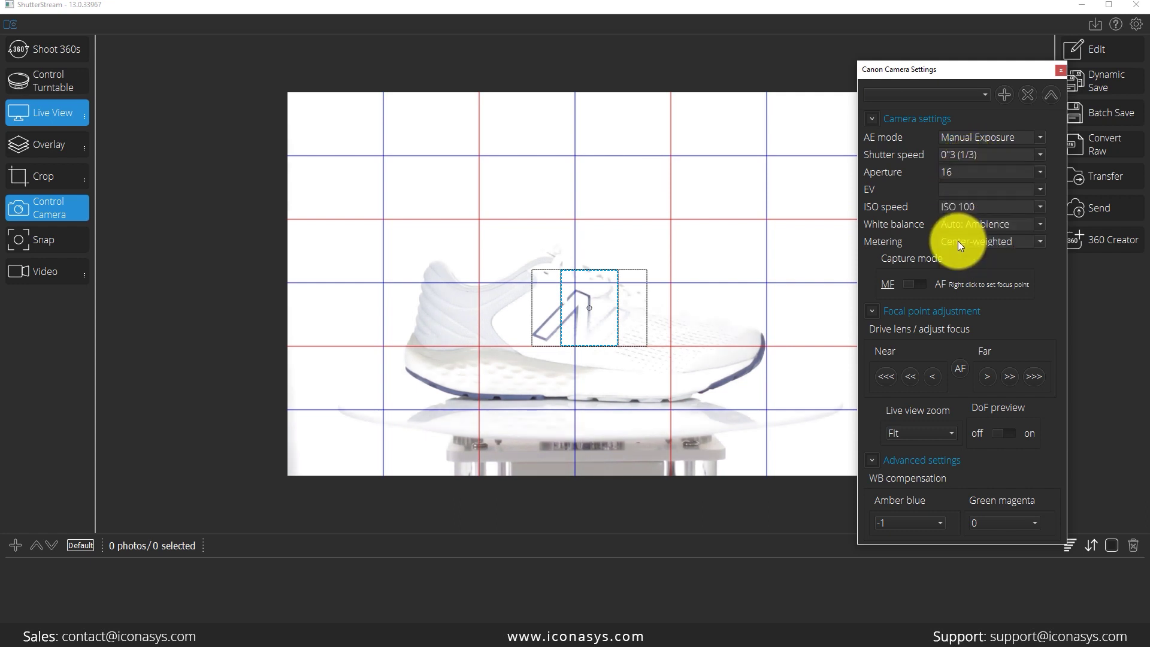
{"action": "left_click", "coordinate": [959, 159]}
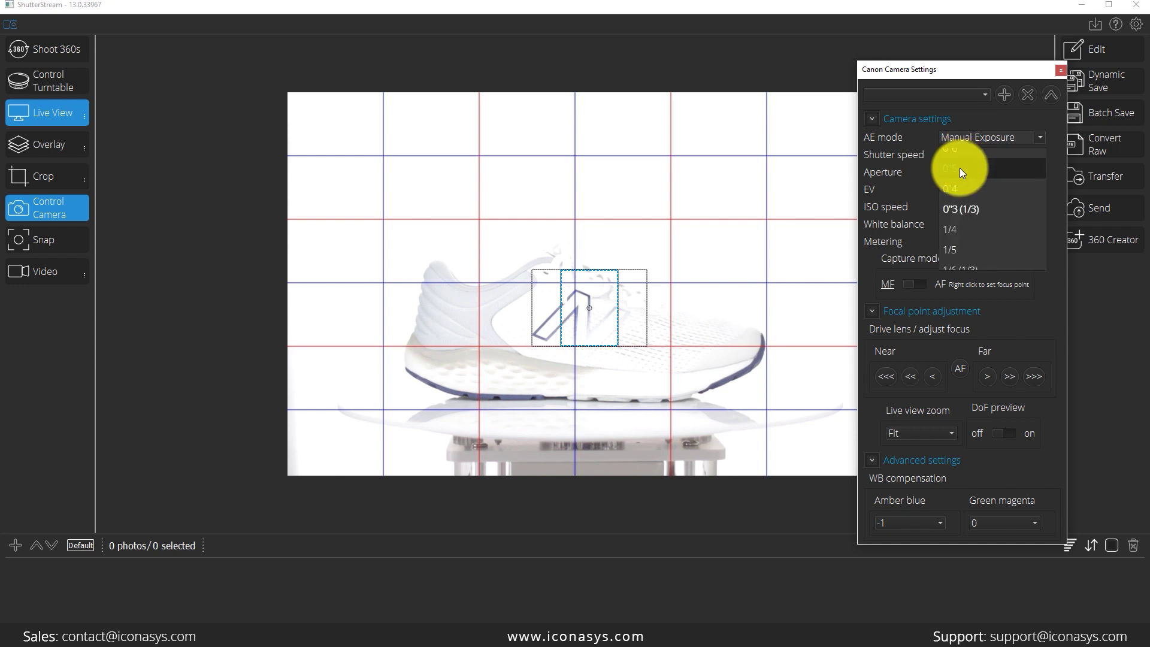
{"action": "left_click", "coordinate": [955, 235]}
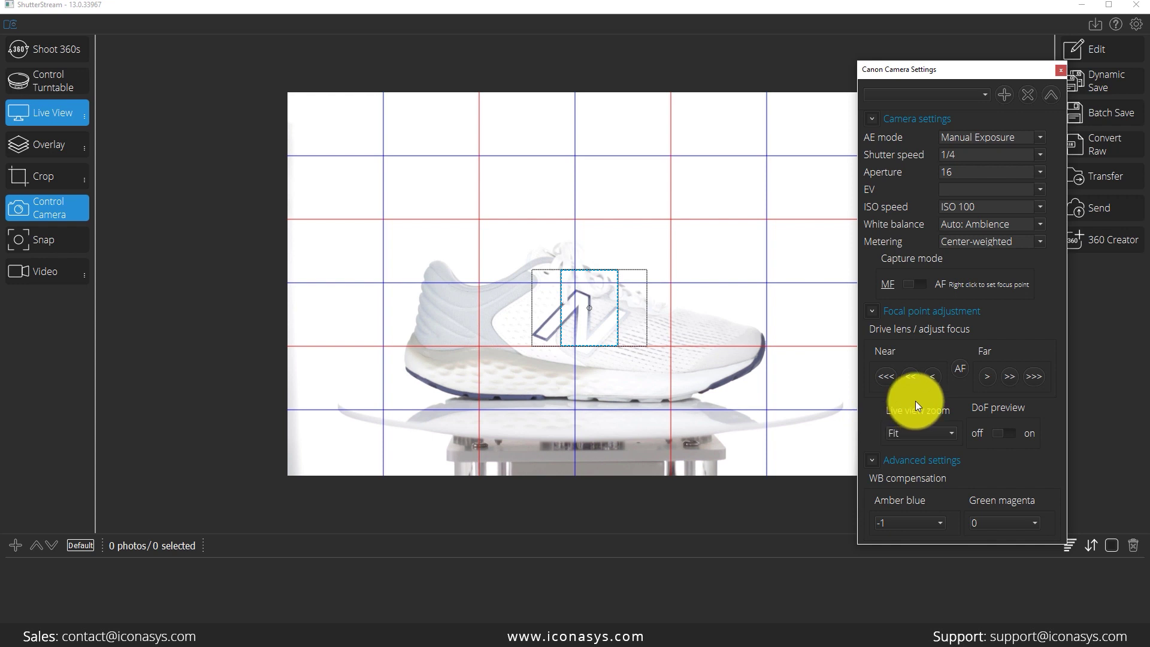
Zoom live view to x10, step focus nearer twice and farther once to sharpen the logo, then return to Fit.
{"action": "left_click", "coordinate": [913, 436]}
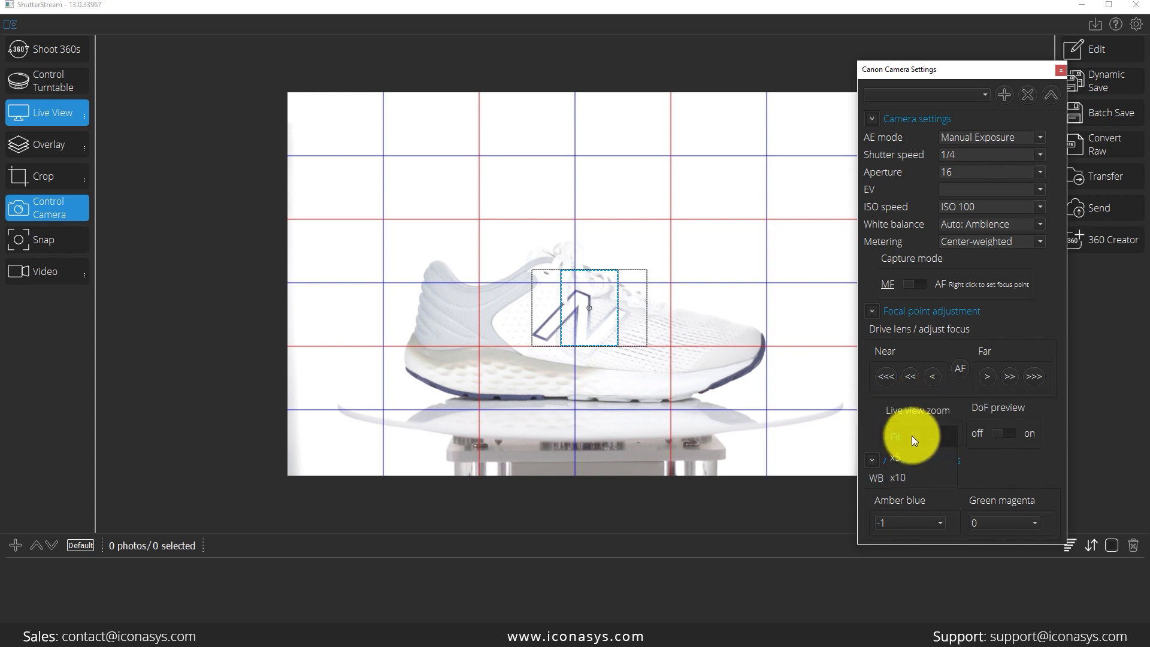
{"action": "left_click", "coordinate": [900, 476]}
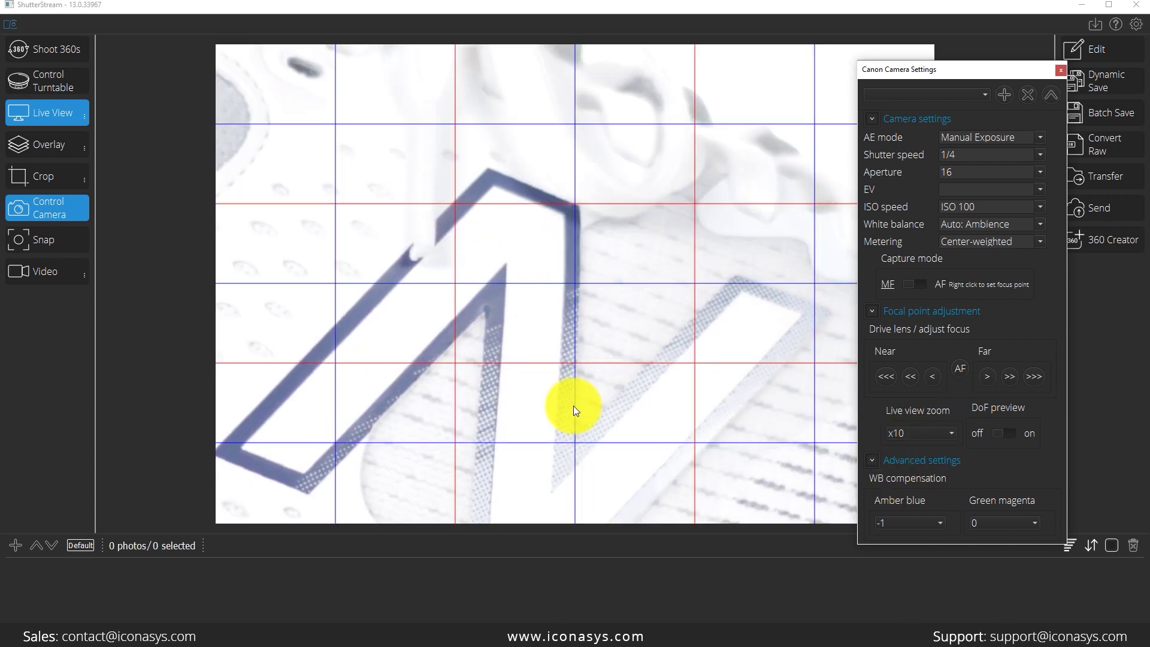
{"action": "left_click", "coordinate": [910, 378]}
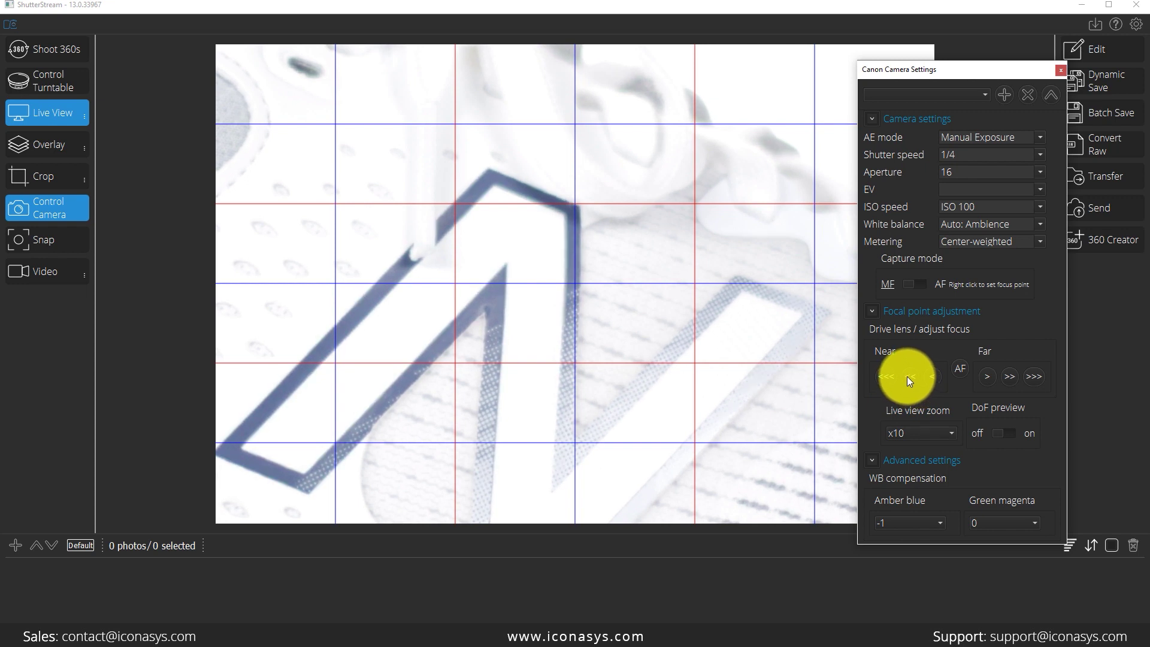
{"action": "left_click", "coordinate": [906, 376]}
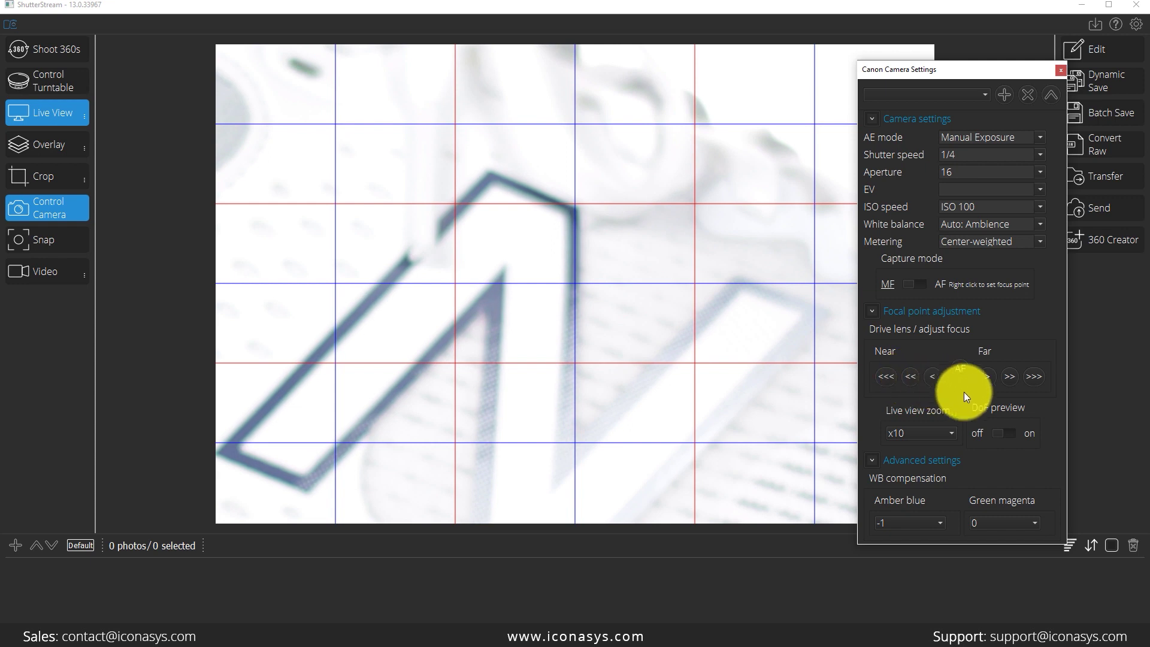
{"action": "left_click", "coordinate": [1007, 375]}
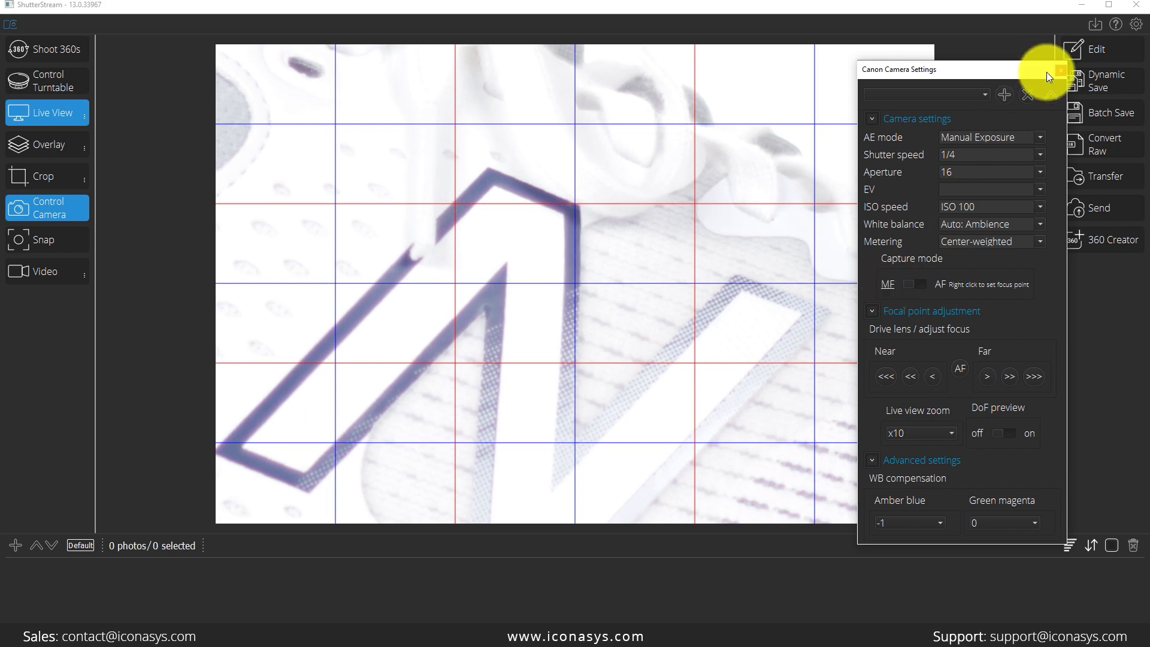
{"action": "left_click", "coordinate": [924, 439]}
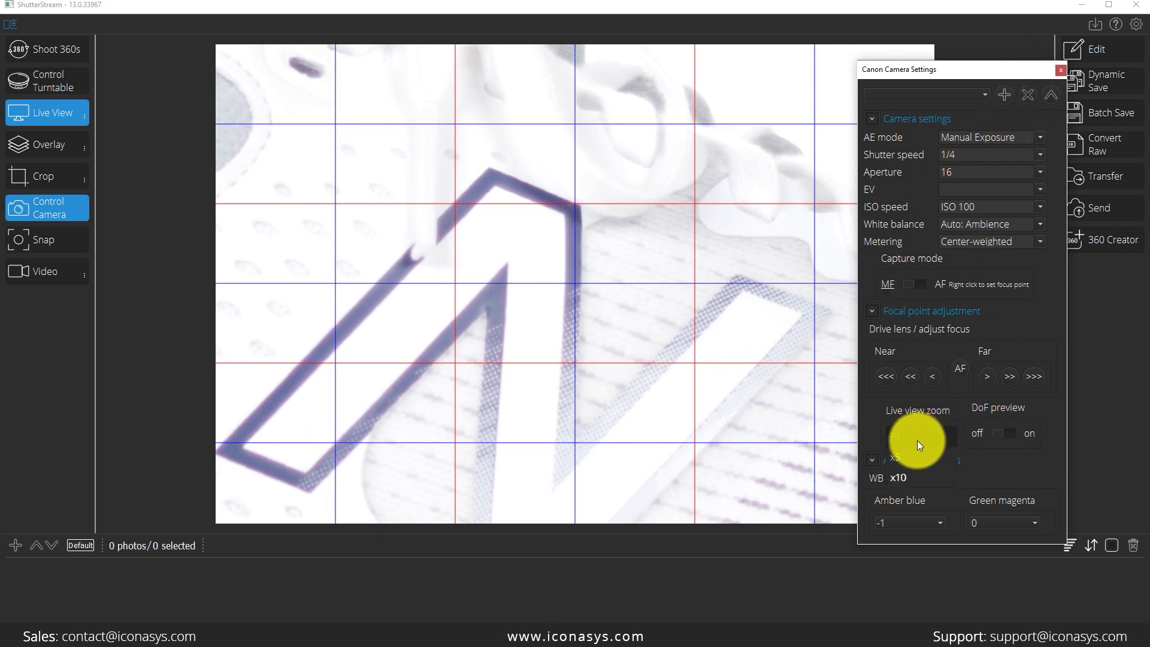
{"action": "left_click", "coordinate": [918, 440]}
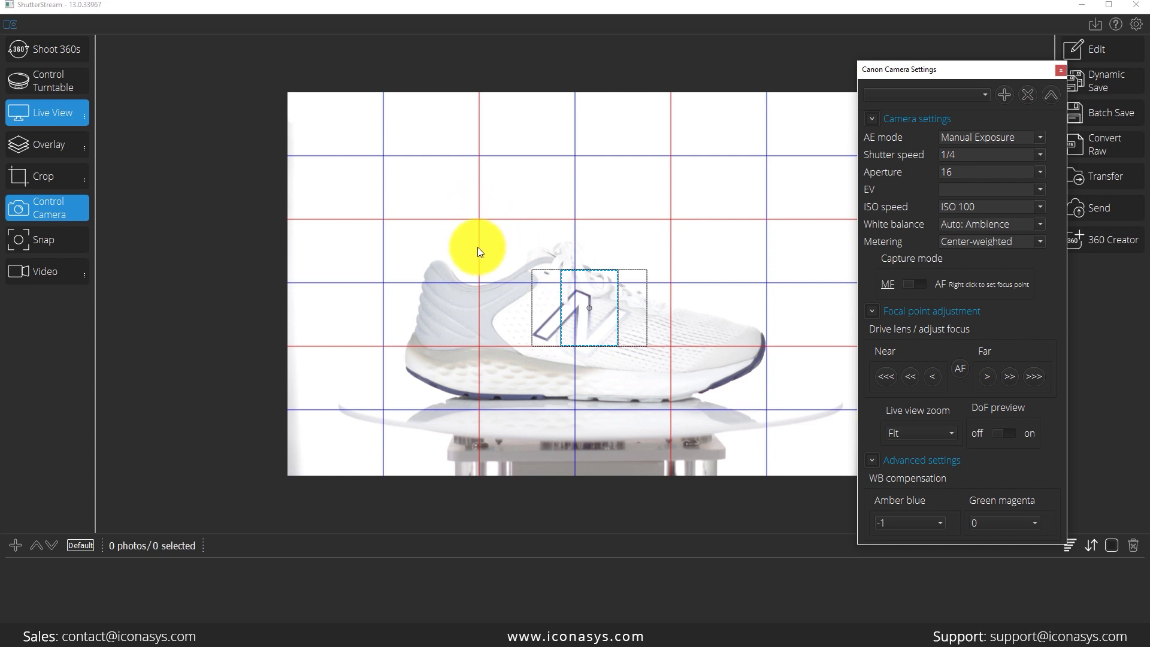
Close the camera settings and turn the turntable clockwise at speed 10.
{"action": "left_click", "coordinate": [1060, 73]}
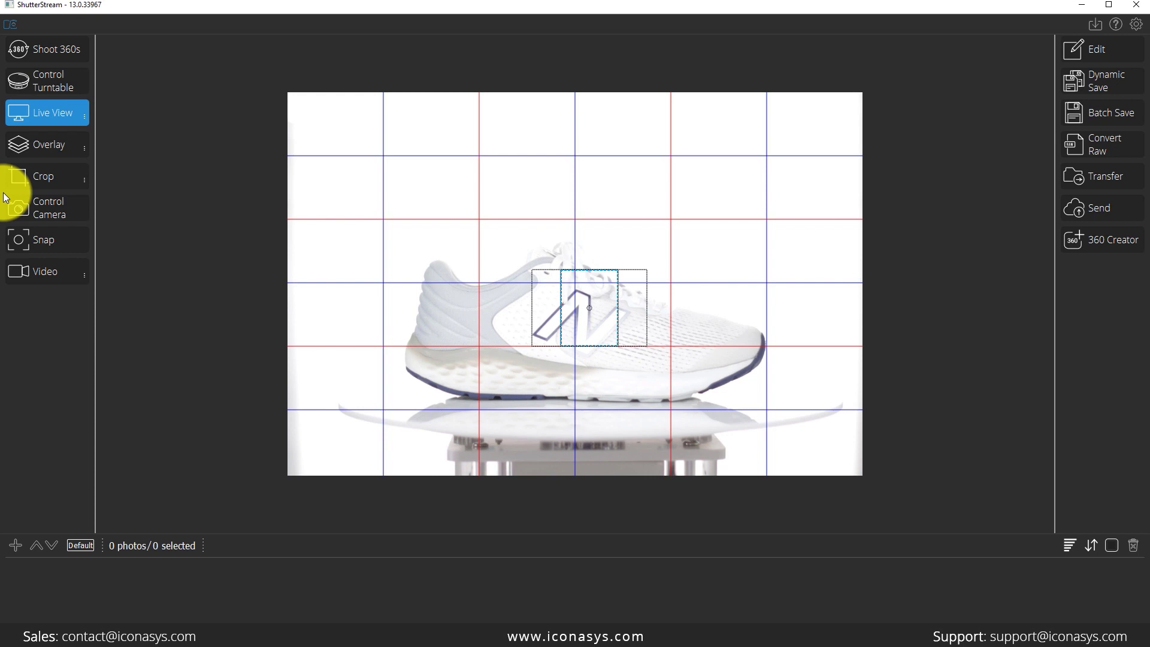
{"action": "left_click", "coordinate": [51, 88]}
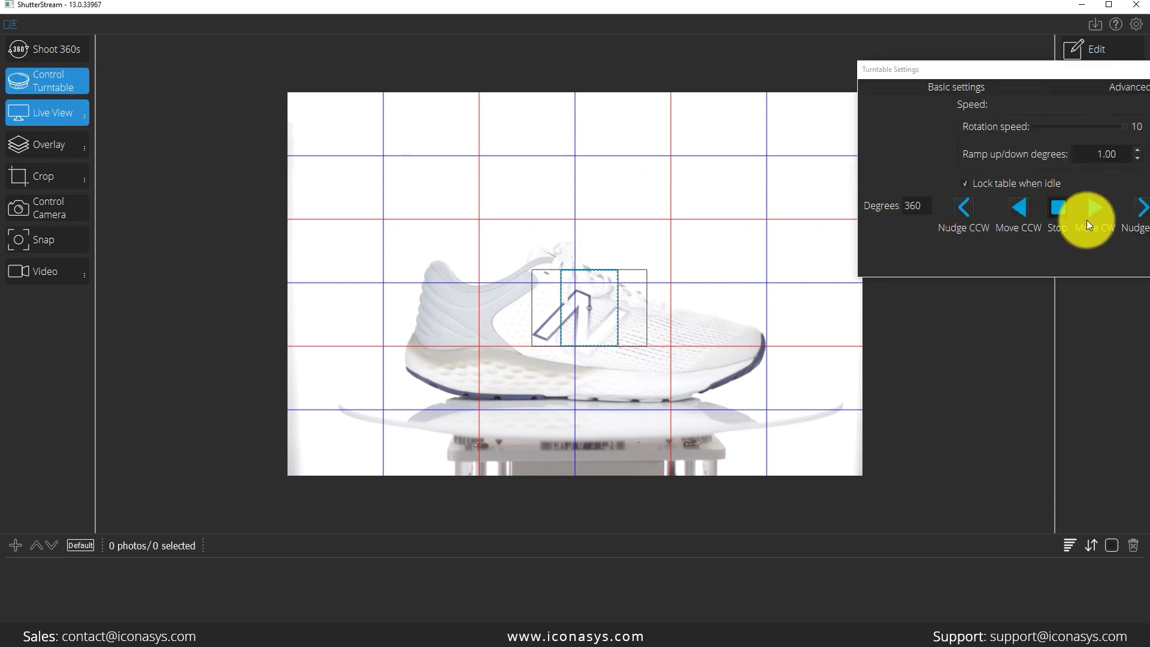
{"action": "left_click", "coordinate": [1093, 206]}
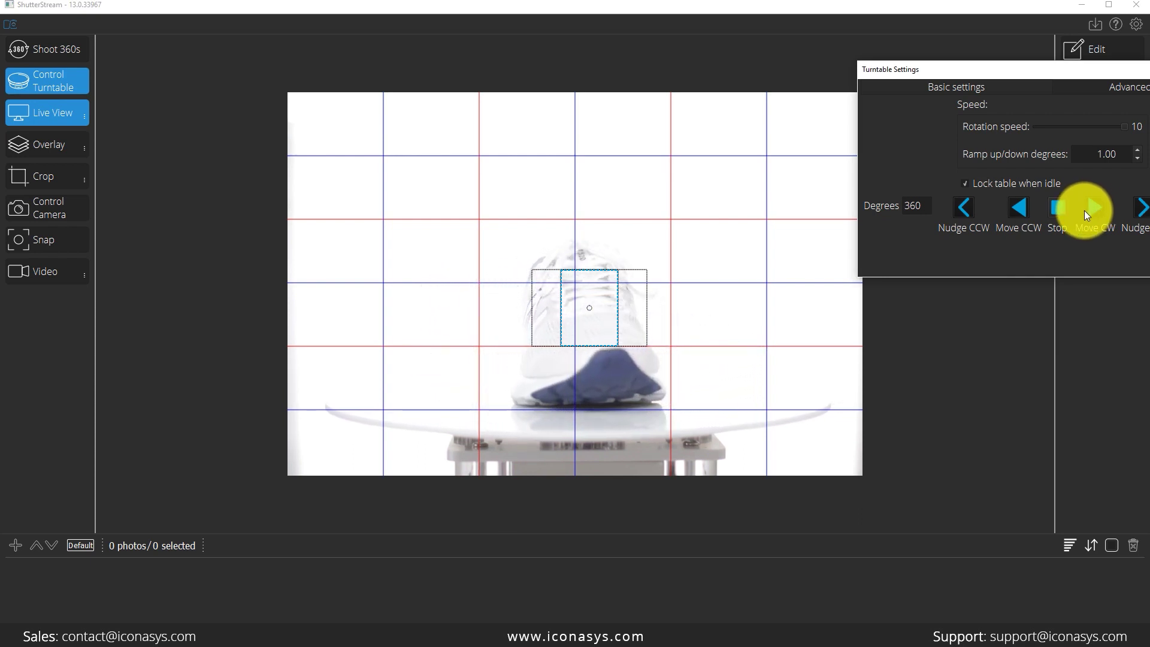
Draw a crop rectangle around the sneaker, tighten its lower-left corner, and close Turntable Settings.
{"action": "left_click", "coordinate": [44, 176]}
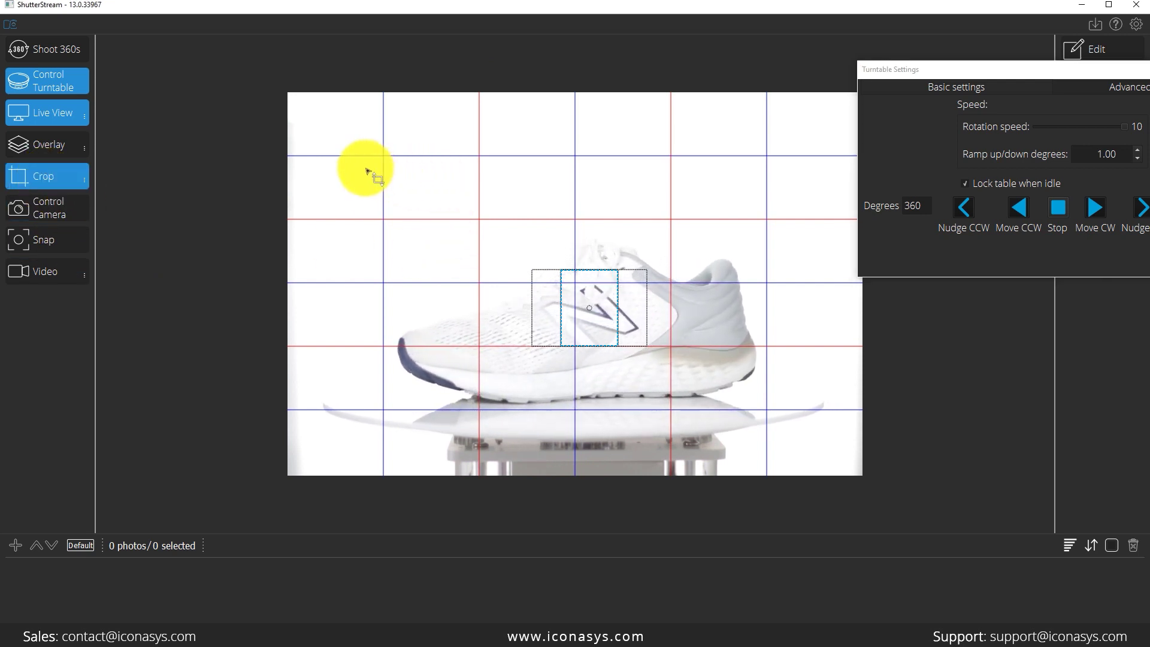
{"action": "left_click_drag", "start_coordinate": [358, 163], "coordinate": [791, 415]}
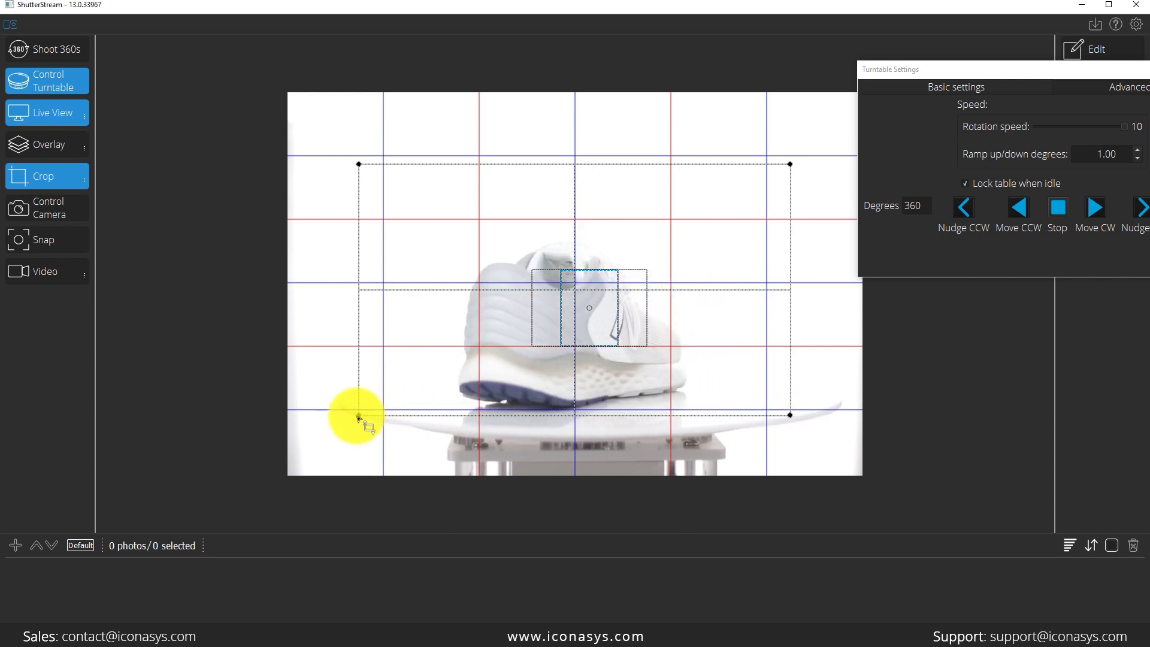
{"action": "left_click_drag", "start_coordinate": [361, 414], "coordinate": [368, 413]}
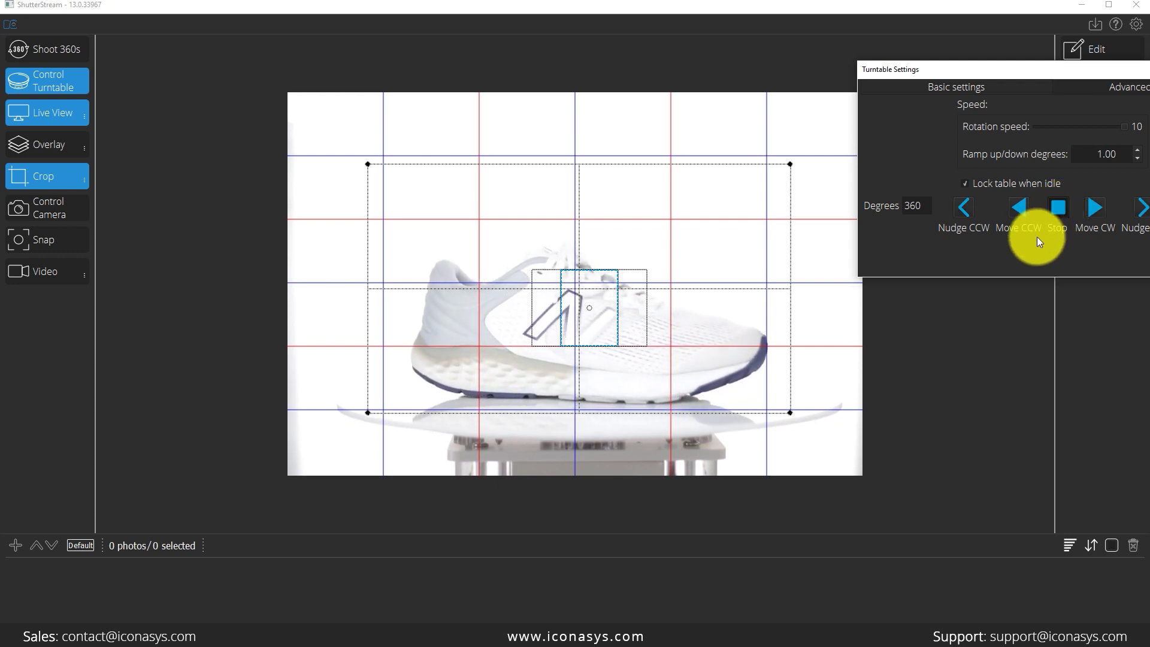
{"action": "left_click_drag", "start_coordinate": [1080, 74], "coordinate": [985, 83]}
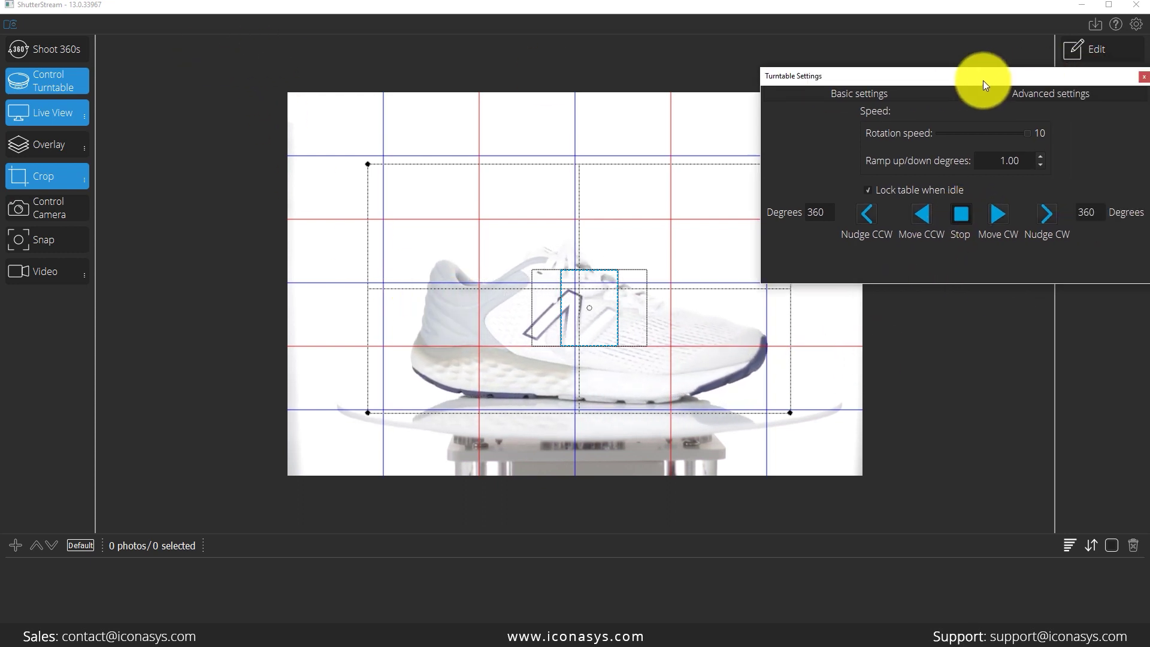
{"action": "left_click", "coordinate": [1143, 76]}
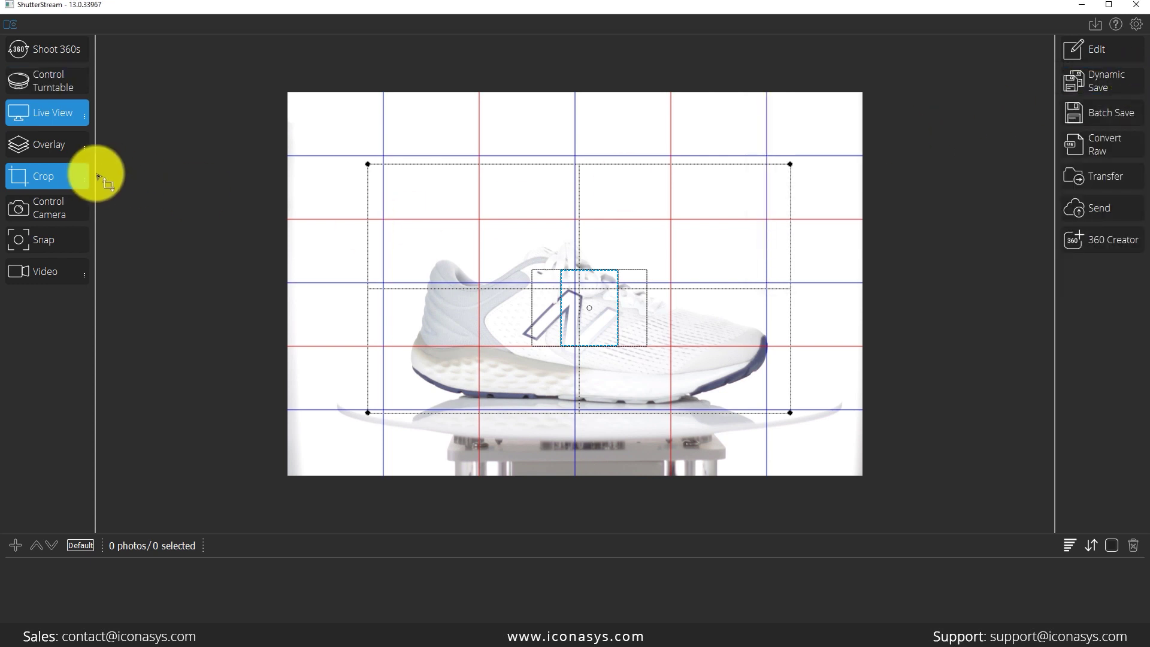
Start a 24-image clockwise 360 shoot with auto capture, keeping the default settings.
{"action": "left_click", "coordinate": [59, 51]}
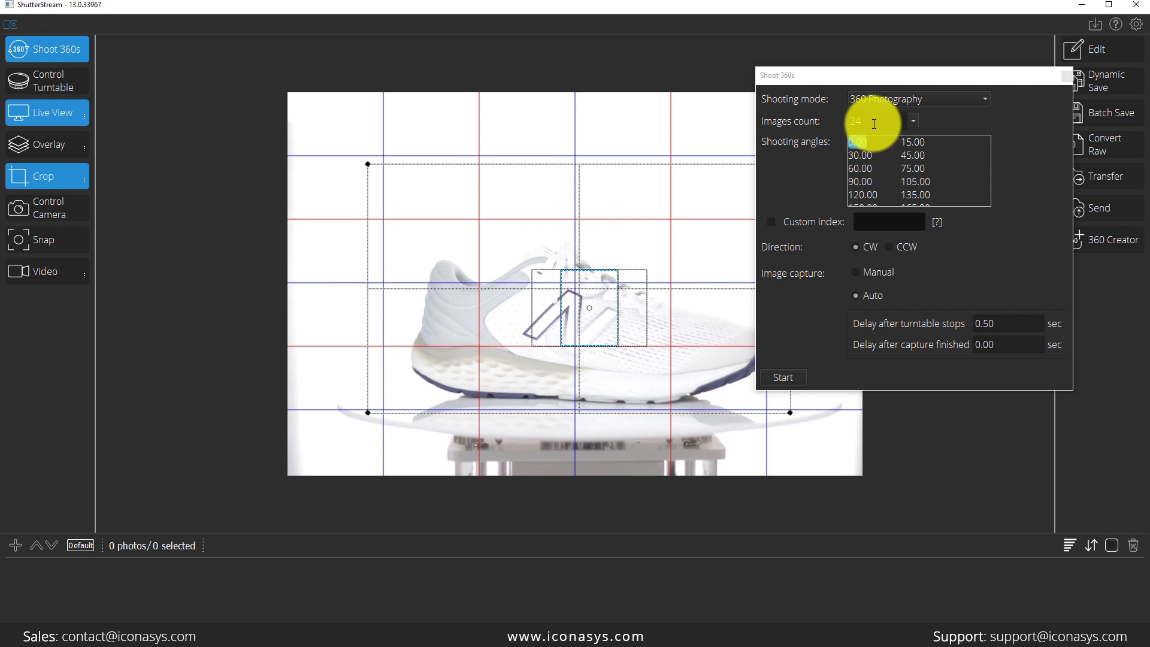
{"action": "left_click", "coordinate": [784, 374]}
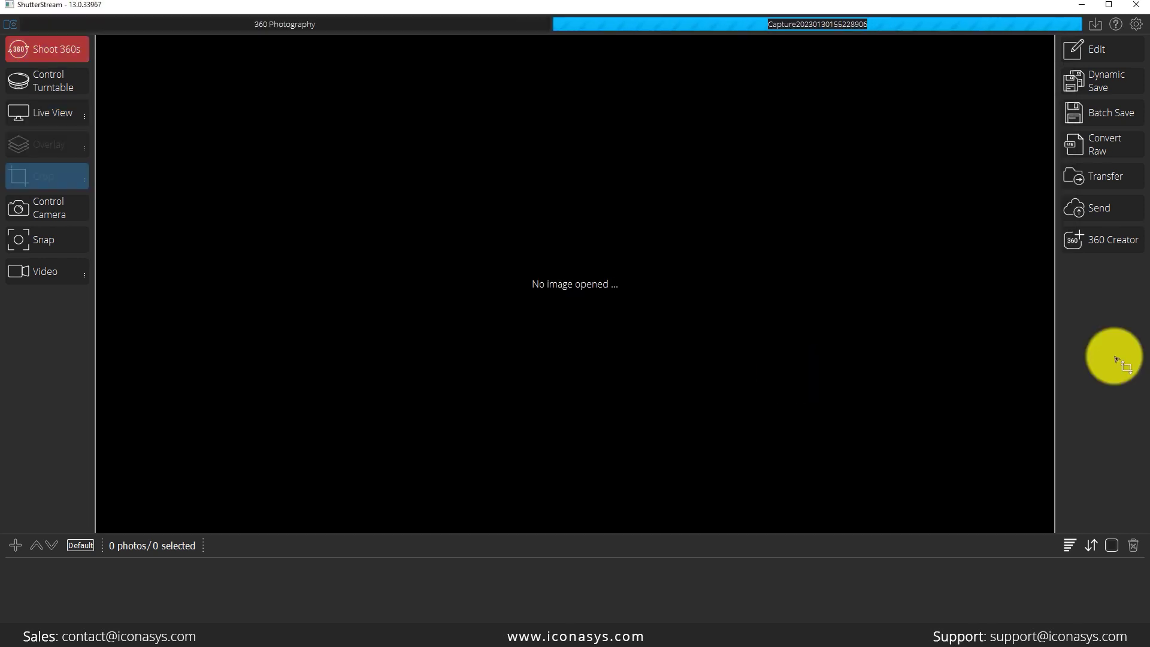